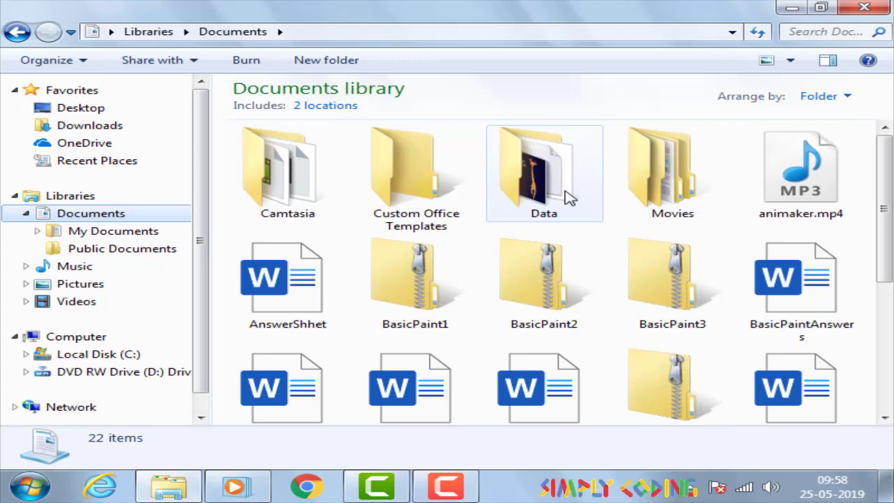
# Open the Data folder in Documents, holding 12 music, picture, video and document files.
pyautogui.doubleClick(568, 195)
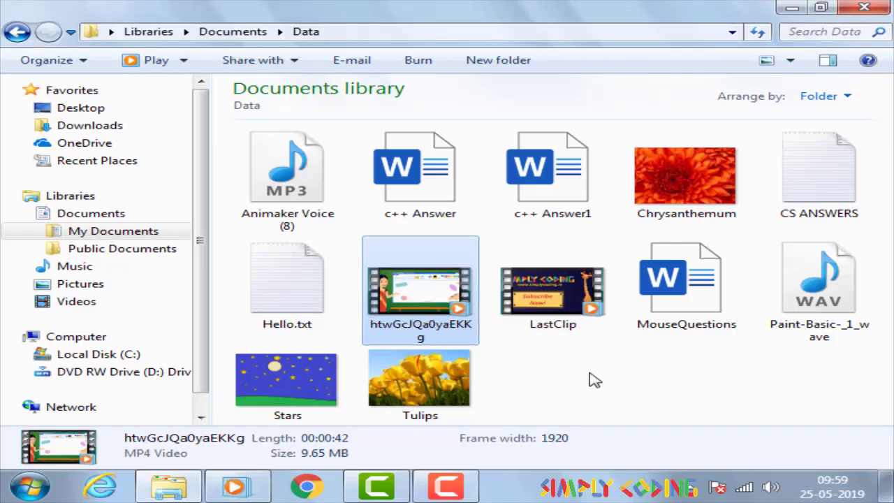
# Open Hello.txt in Notepad to read it, then close it.
pyautogui.doubleClick(294, 292)
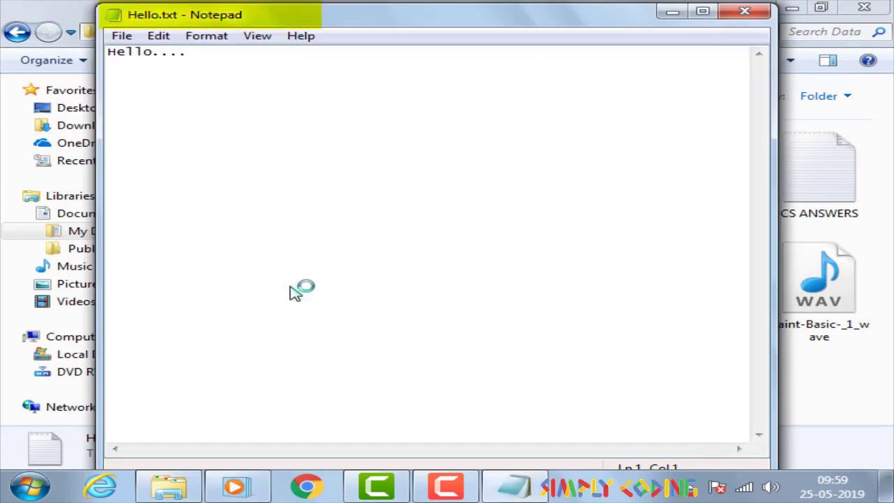
pyautogui.click(761, 11)
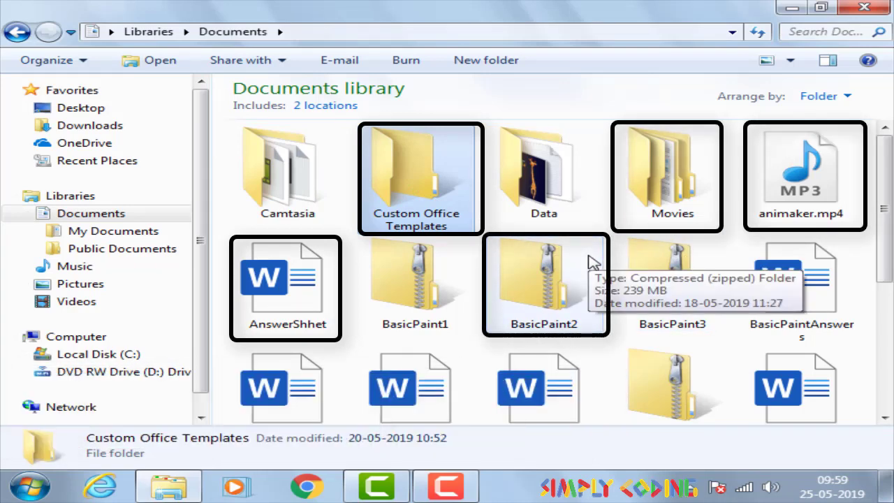
# Scroll down through the Documents library's folders and files.
pyautogui.scroll(-1, 590, 262)
pyautogui.scroll(-3, 590, 262)
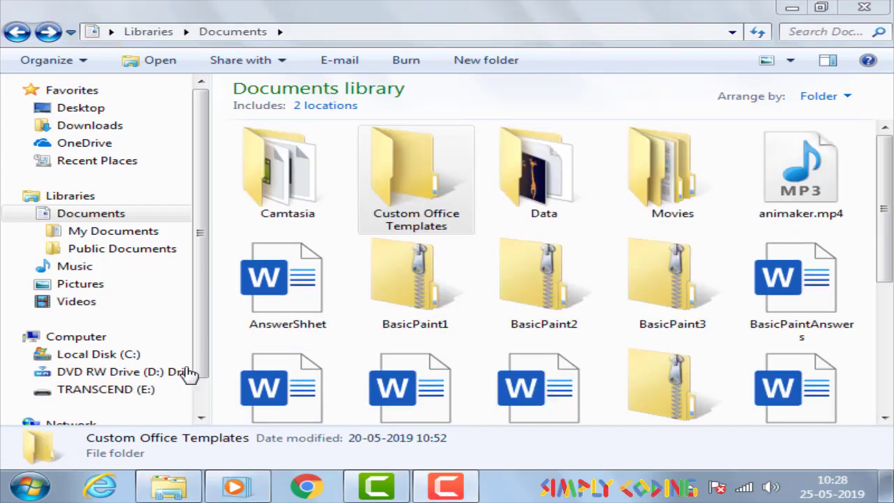
pyautogui.moveTo(200, 349); pyautogui.dragTo(200, 382)
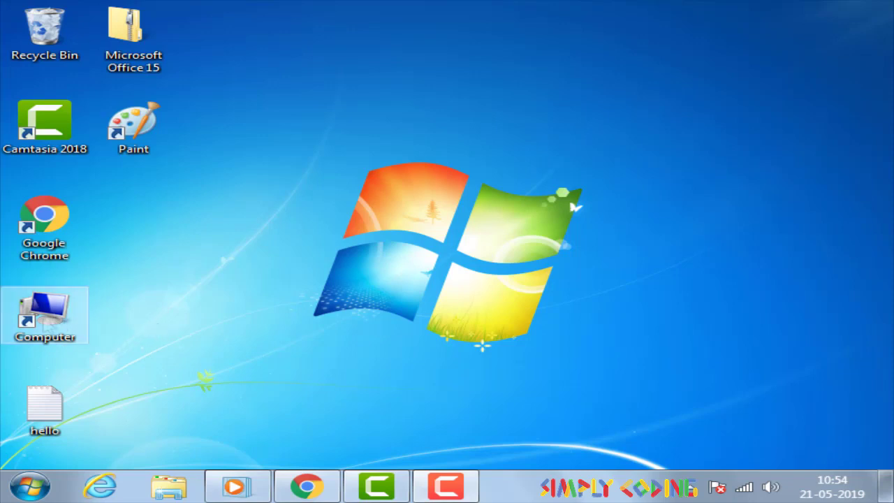
# Open and close the Computer window from the desktop icon, then again from the Start menu.
pyautogui.doubleClick(44, 314)
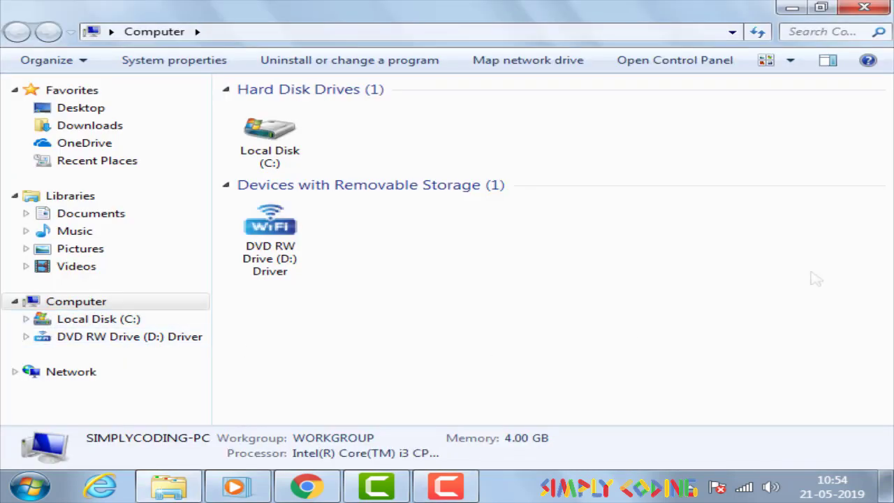
pyautogui.click(864, 7)
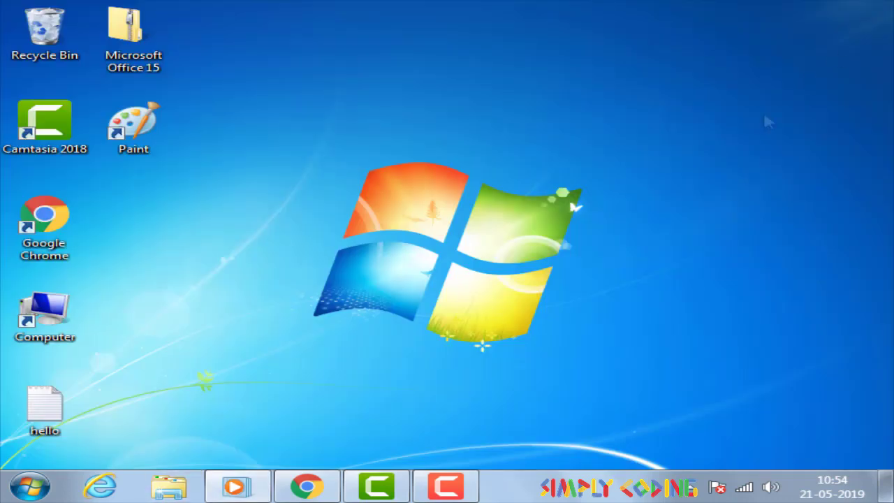
pyautogui.click(31, 485)
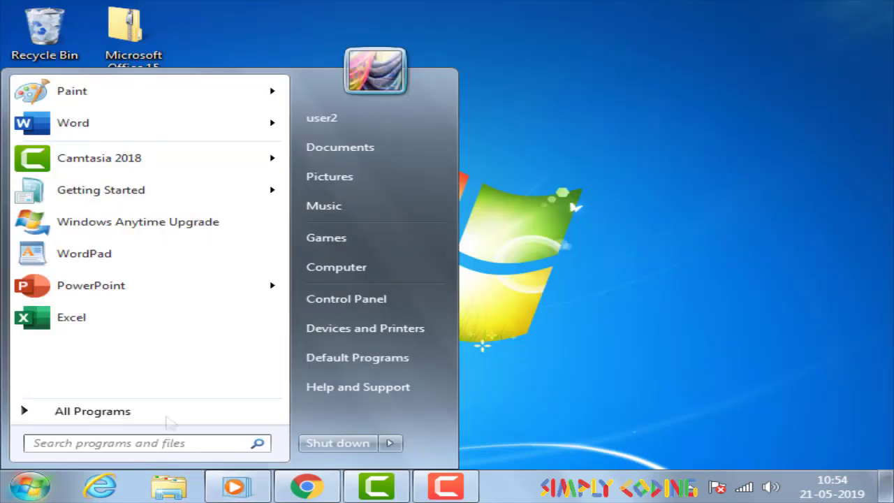
pyautogui.click(376, 266)
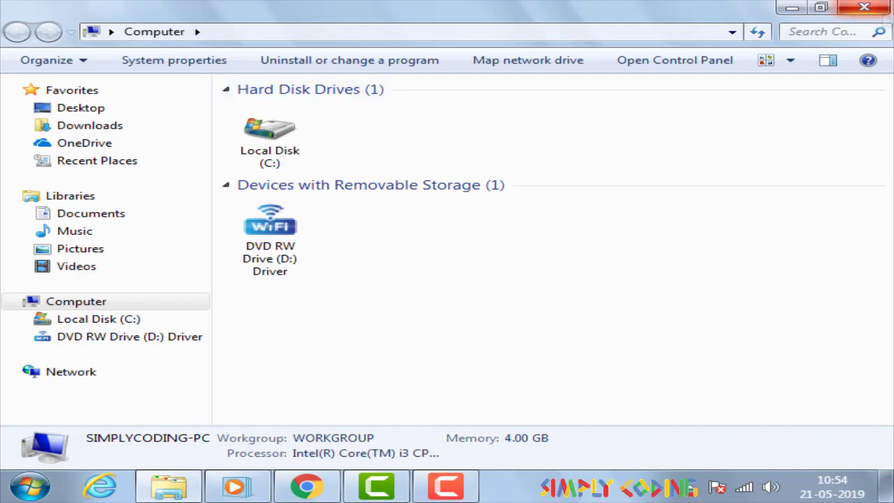
pyautogui.click(863, 7)
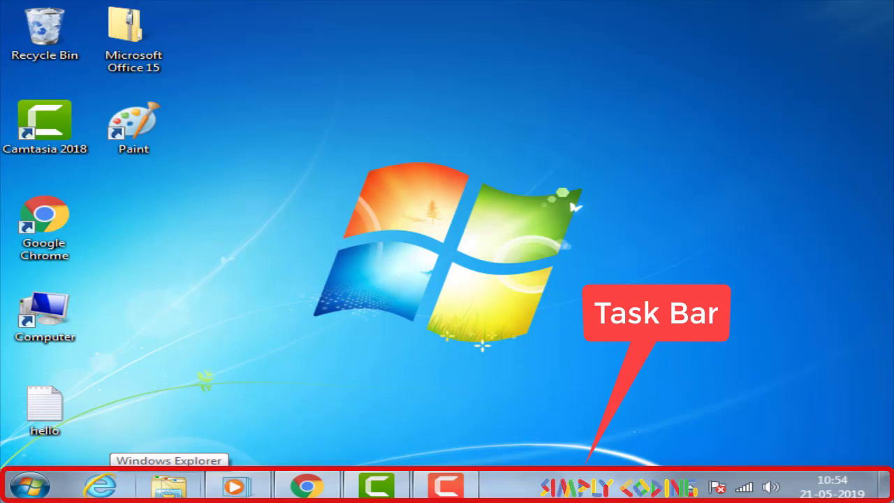
# Search 'windows' from the Start menu and launch Windows Explorer.
pyautogui.click(29, 486)
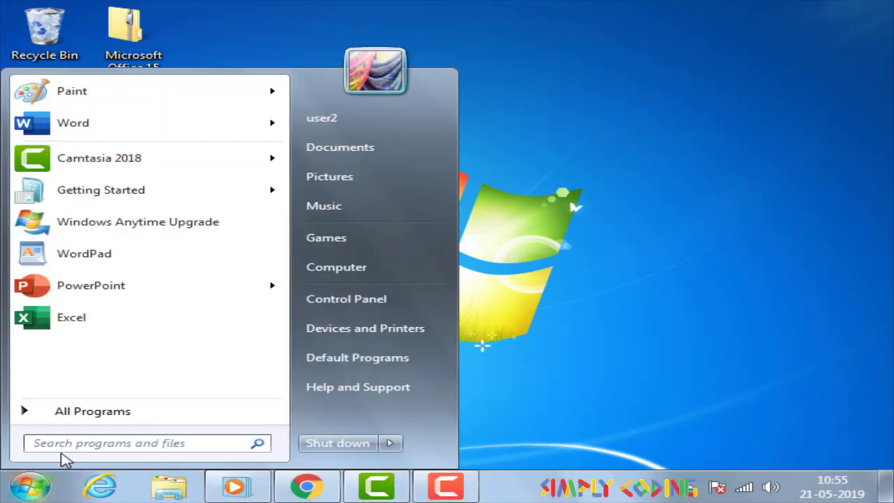
pyautogui.write('windows')
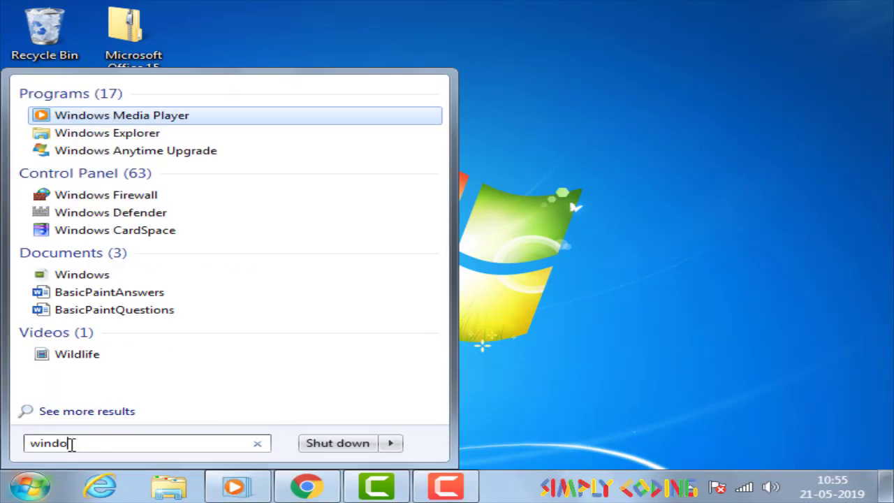
pyautogui.click(200, 140)
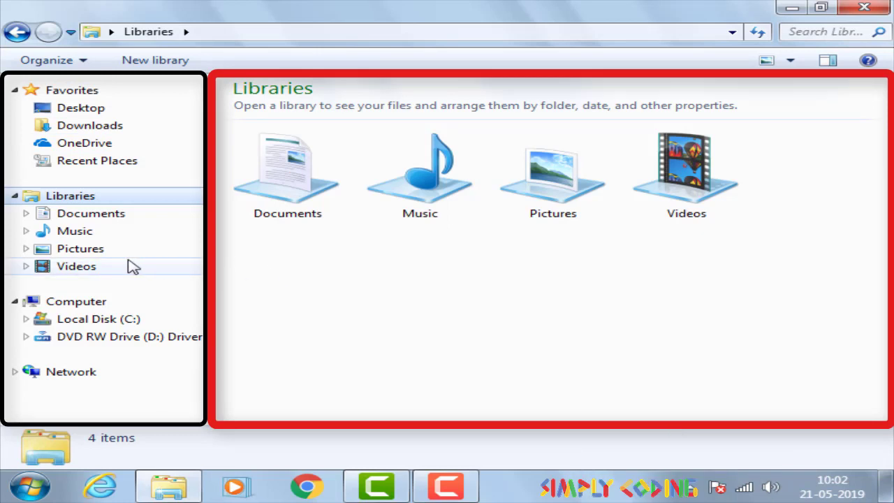
# Expand Documents, view My Documents, then switch to Computer to reach Local Disk (C:).
pyautogui.click(25, 214)
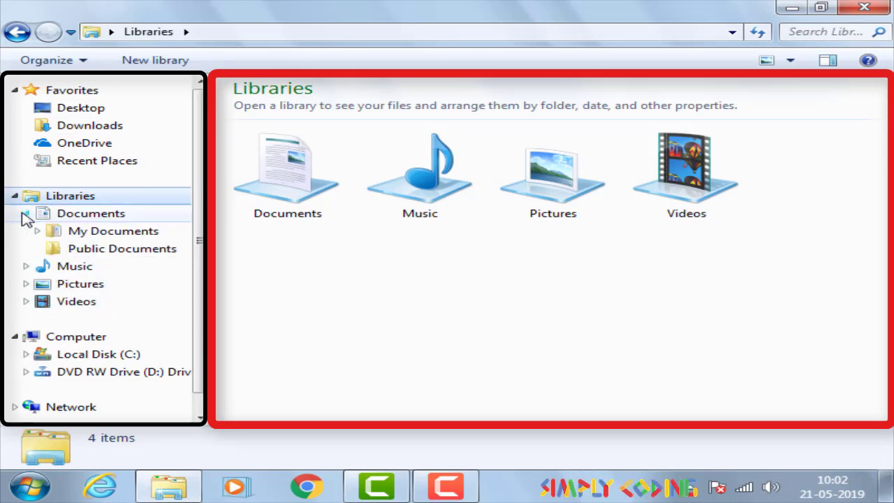
pyautogui.click(82, 233)
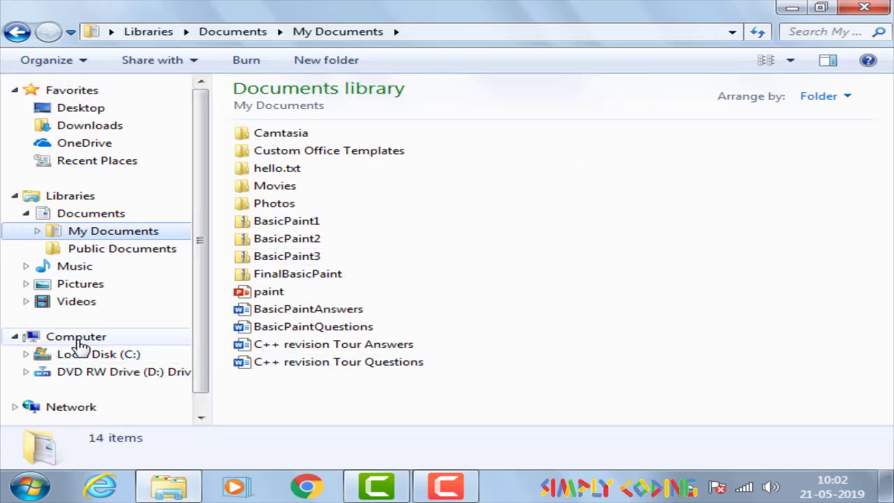
pyautogui.click(79, 339)
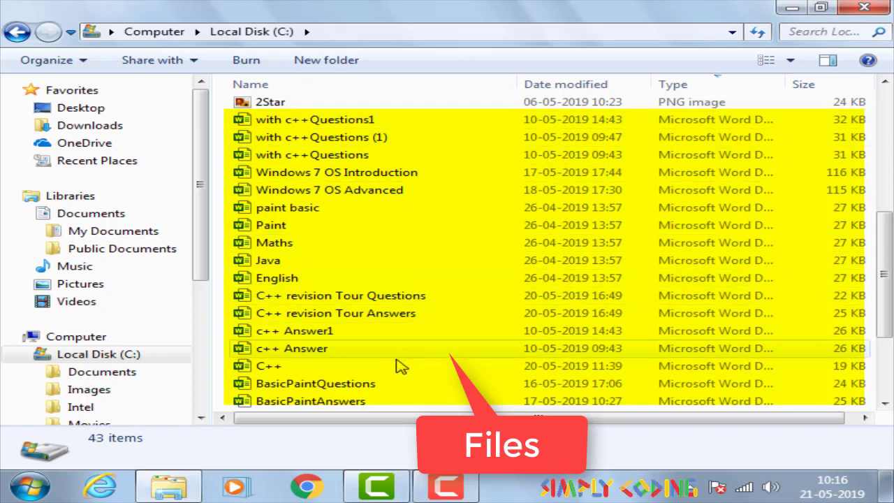
# Copy the ten Word files, from c++Questions1 down, into the Documents folder on C:.
pyautogui.scroll(6, 383, 369)
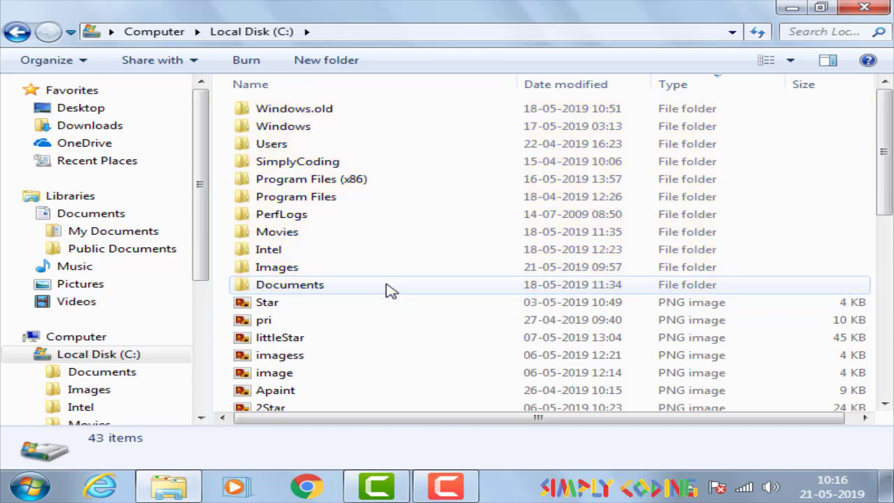
pyautogui.scroll(-4, 385, 289)
pyautogui.moveTo(342, 229)
pyautogui.mouseDown()
pyautogui.moveTo(358, 300)
pyautogui.moveTo(310, 335)
pyautogui.moveTo(301, 388)
pyautogui.mouseUp()
pyautogui.rightClick(348, 299)
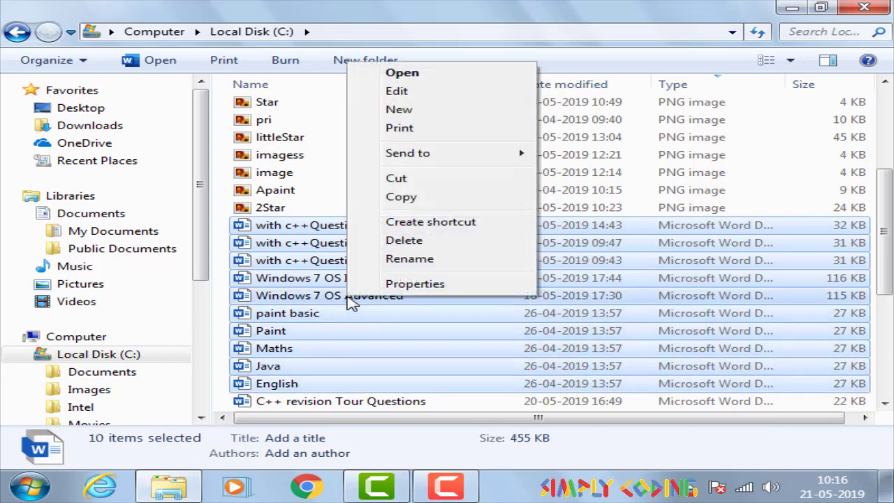
pyautogui.click(421, 198)
pyautogui.scroll(4, 375, 299)
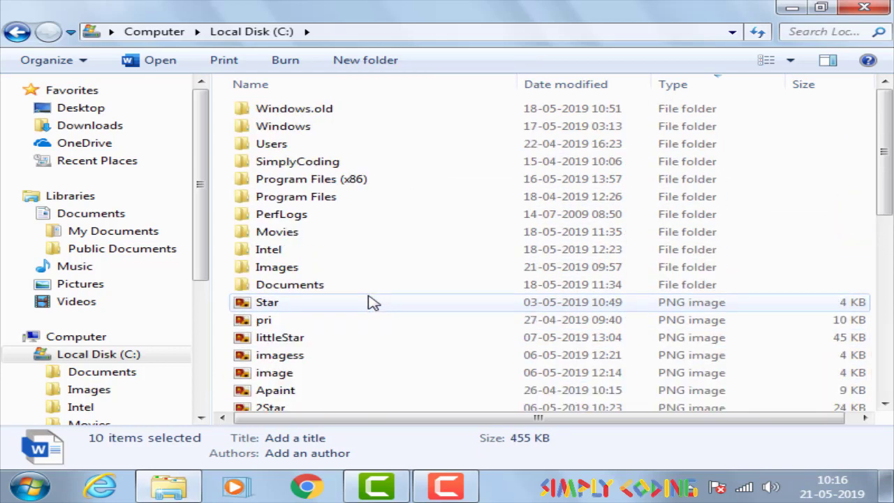
pyautogui.click(314, 286)
pyautogui.doubleClick(314, 287)
pyautogui.rightClick(362, 189)
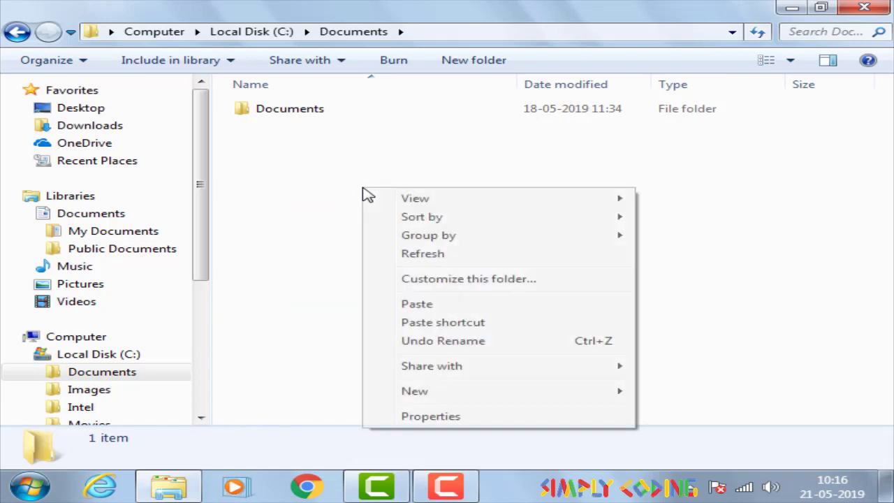
pyautogui.click(433, 305)
# Move the eight PNG images, Star through Apaint, into the Images folder and return to C:.
pyautogui.click(427, 344)
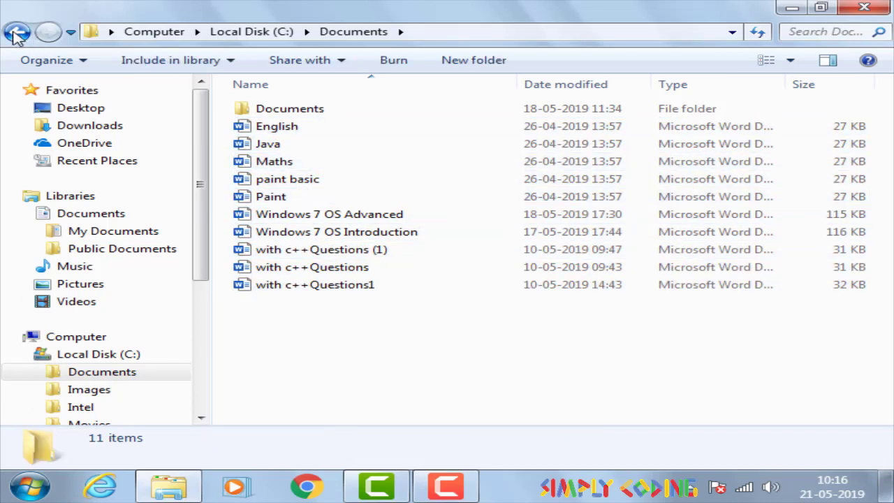
pyautogui.click(16, 30)
pyautogui.moveTo(310, 298); pyautogui.dragTo(294, 365)
pyautogui.rightClick(334, 313)
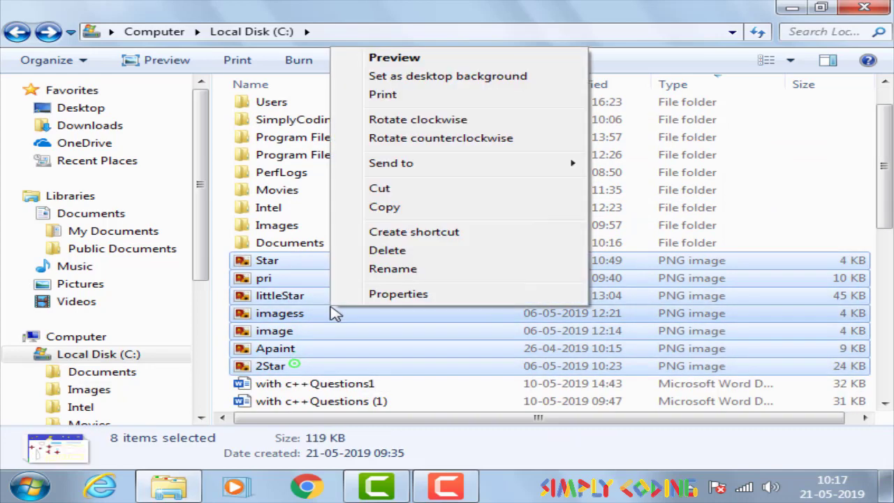
pyautogui.click(379, 188)
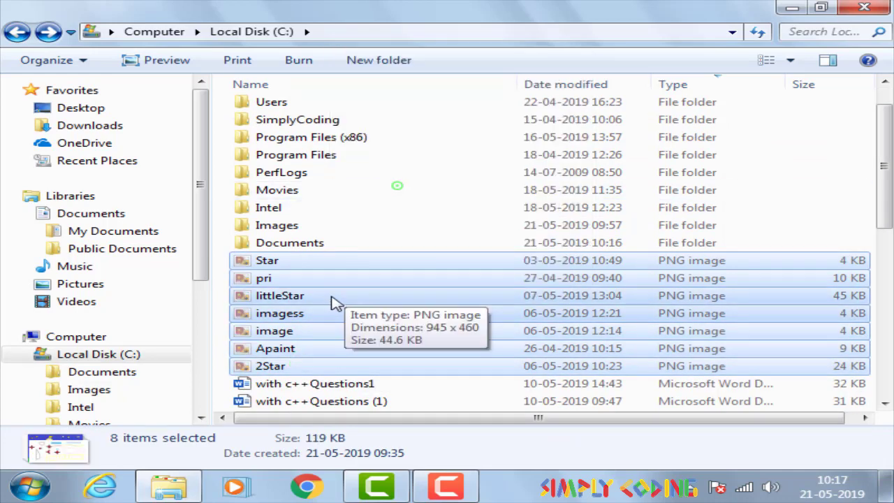
pyautogui.scroll(1, 304, 272)
pyautogui.doubleClick(304, 272)
pyautogui.rightClick(333, 241)
pyautogui.click(423, 354)
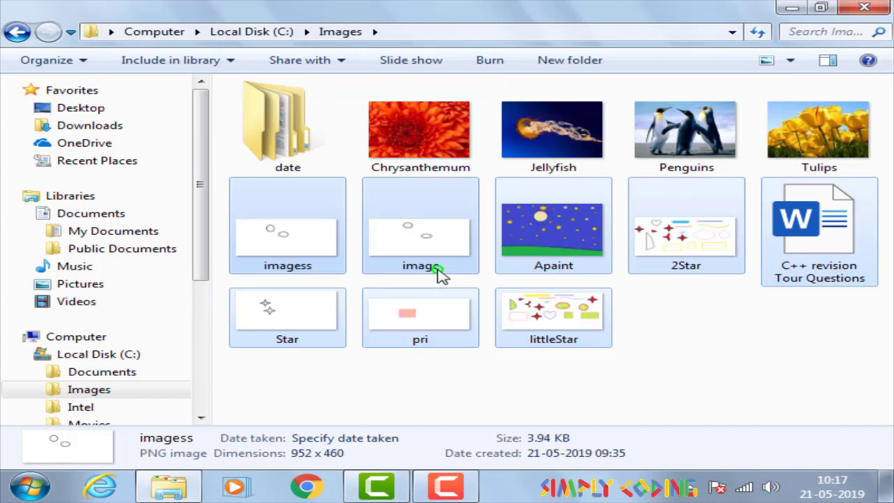
pyautogui.click(18, 32)
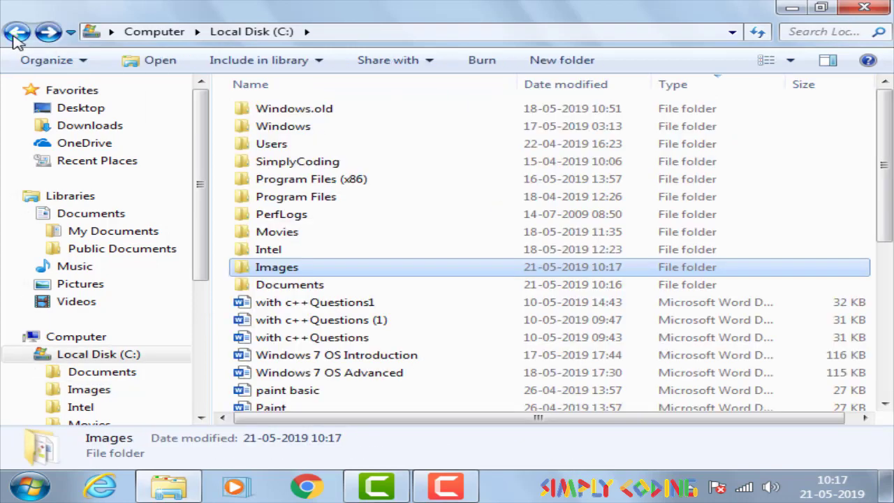
# Drill into Movies > English Movies > Release Date to see the 1985–2017 year folders.
pyautogui.doubleClick(296, 237)
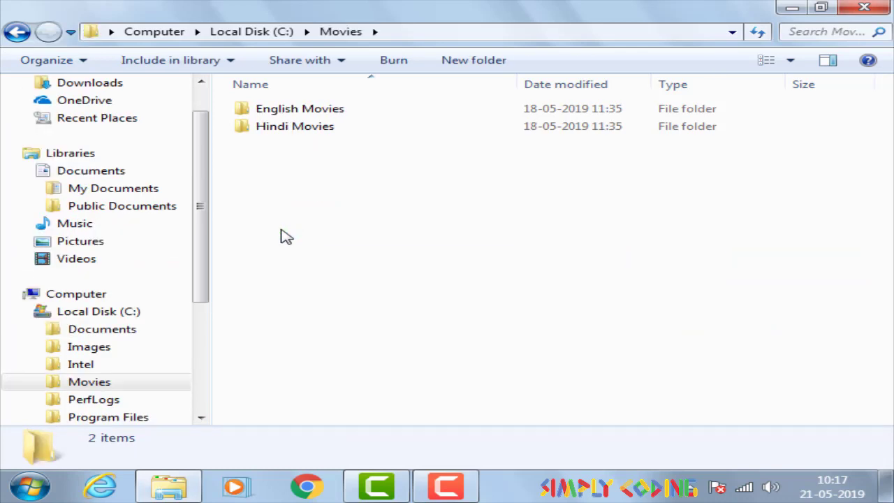
pyautogui.doubleClick(302, 110)
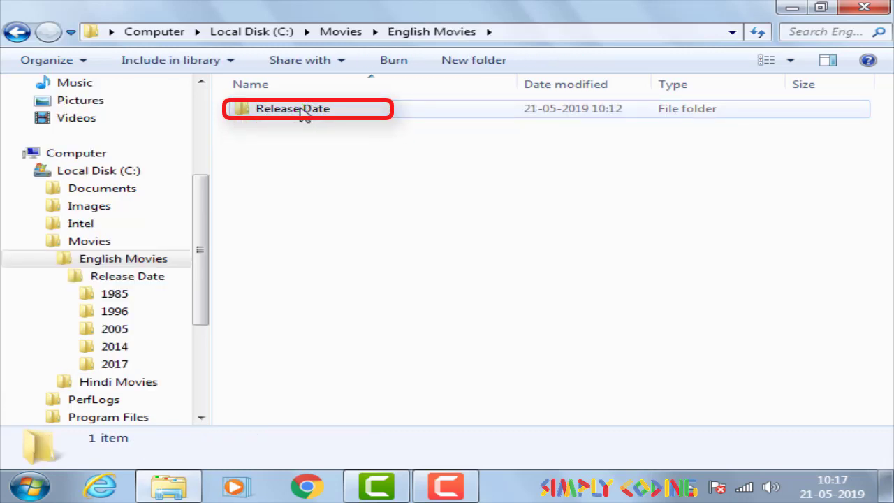
pyautogui.doubleClick(302, 110)
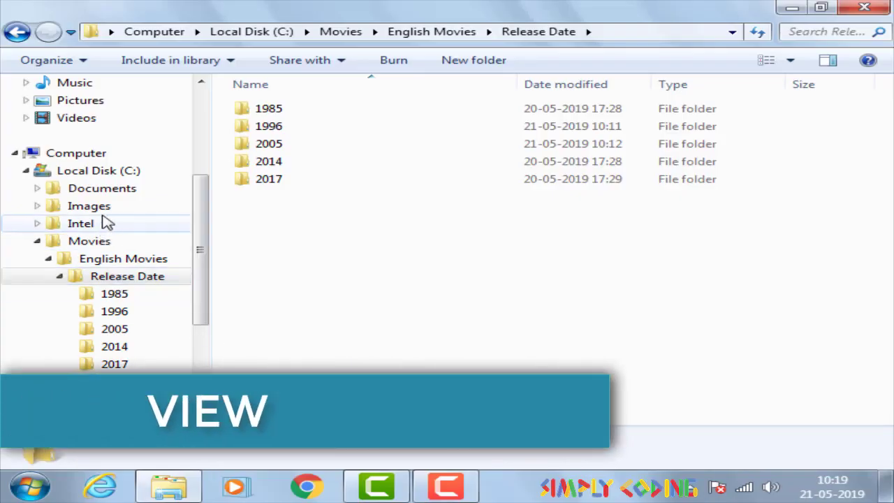
# Show Local Disk (C:) and switch its view to Large icons, then List.
pyautogui.click(115, 174)
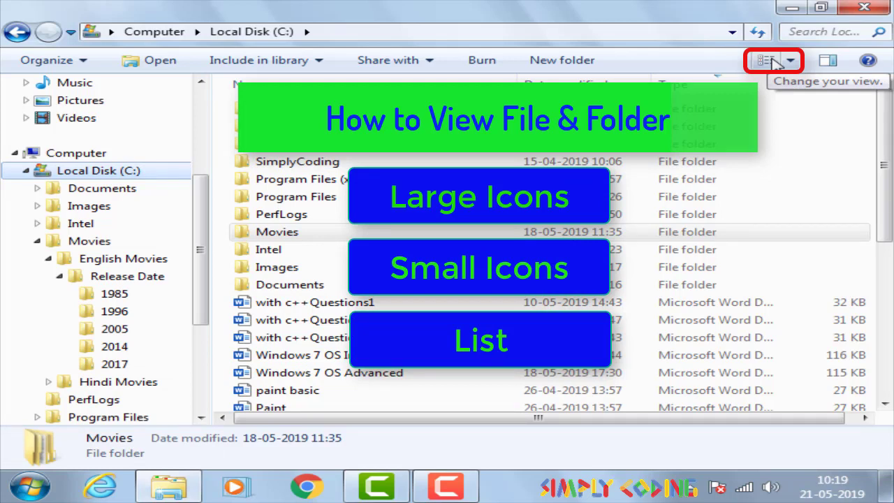
pyautogui.rightClick(436, 146)
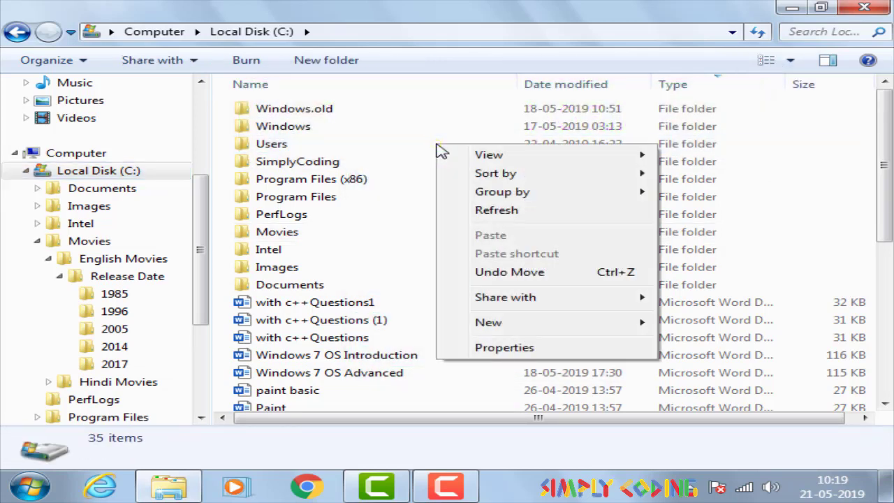
pyautogui.moveTo(455, 155)
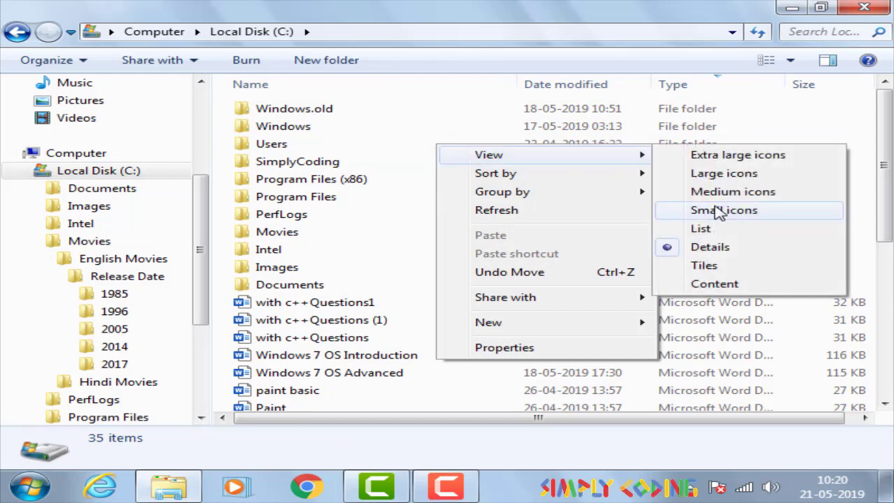
pyautogui.click(723, 176)
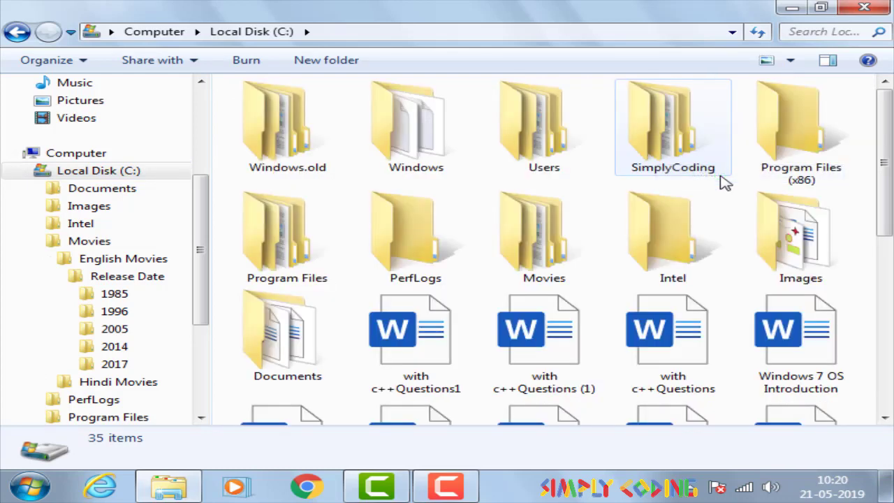
pyautogui.rightClick(481, 183)
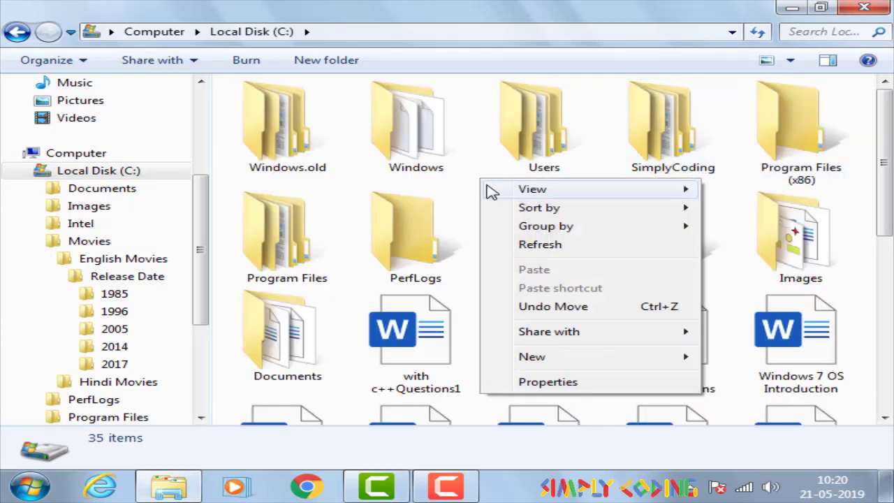
pyautogui.moveTo(489, 189)
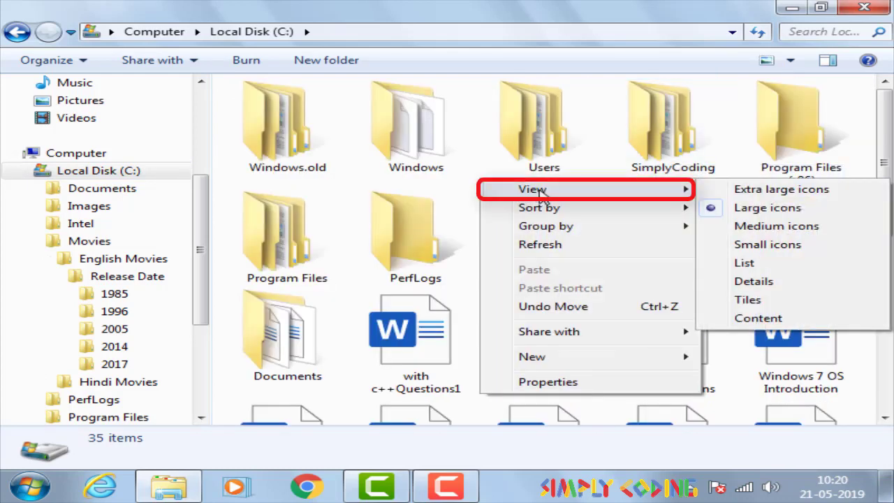
pyautogui.click(753, 264)
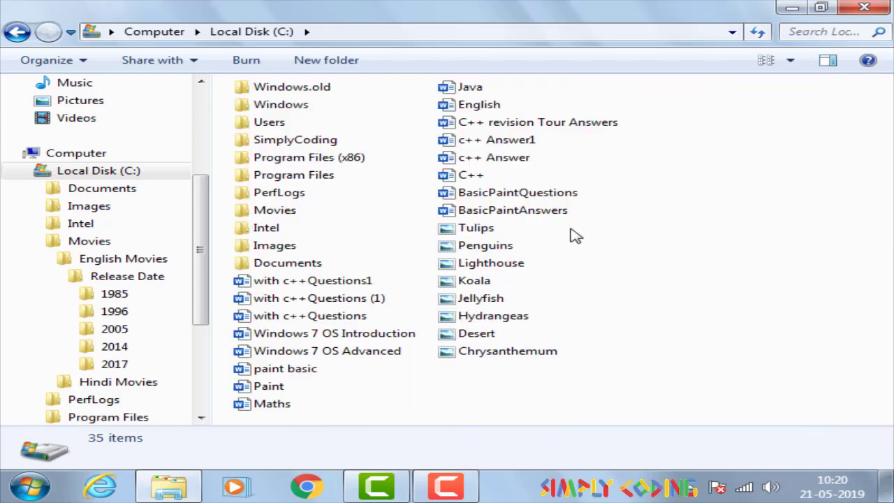
# Sort the Local Disk (C:) contents by Name.
pyautogui.rightClick(615, 222)
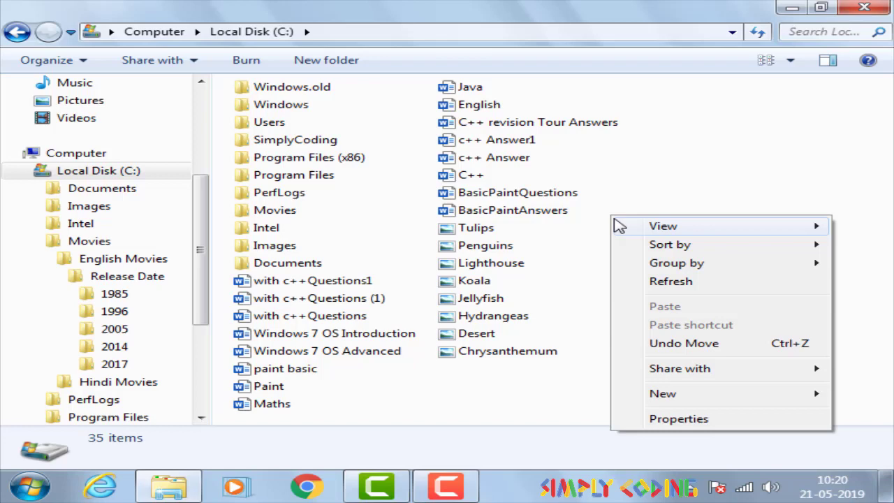
pyautogui.moveTo(626, 244)
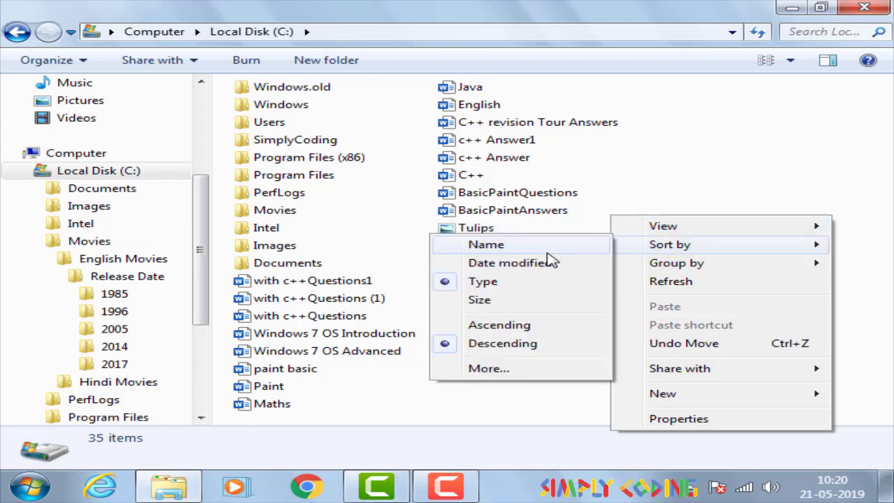
pyautogui.click(499, 247)
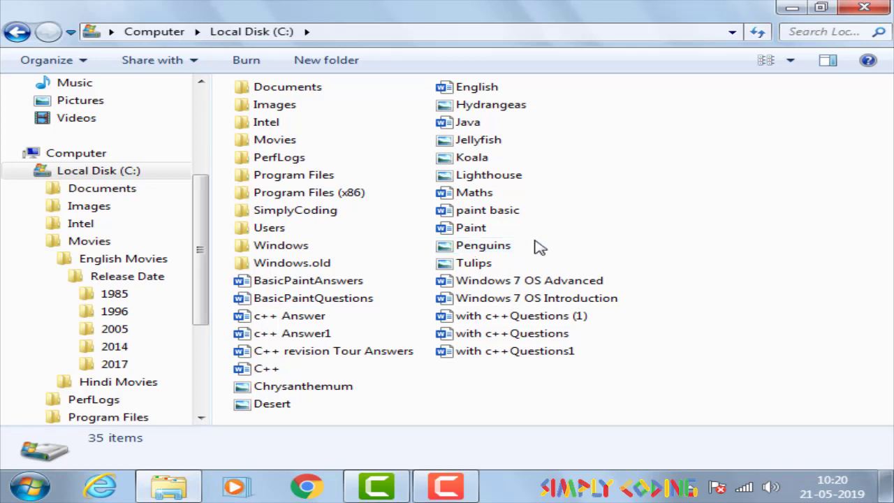